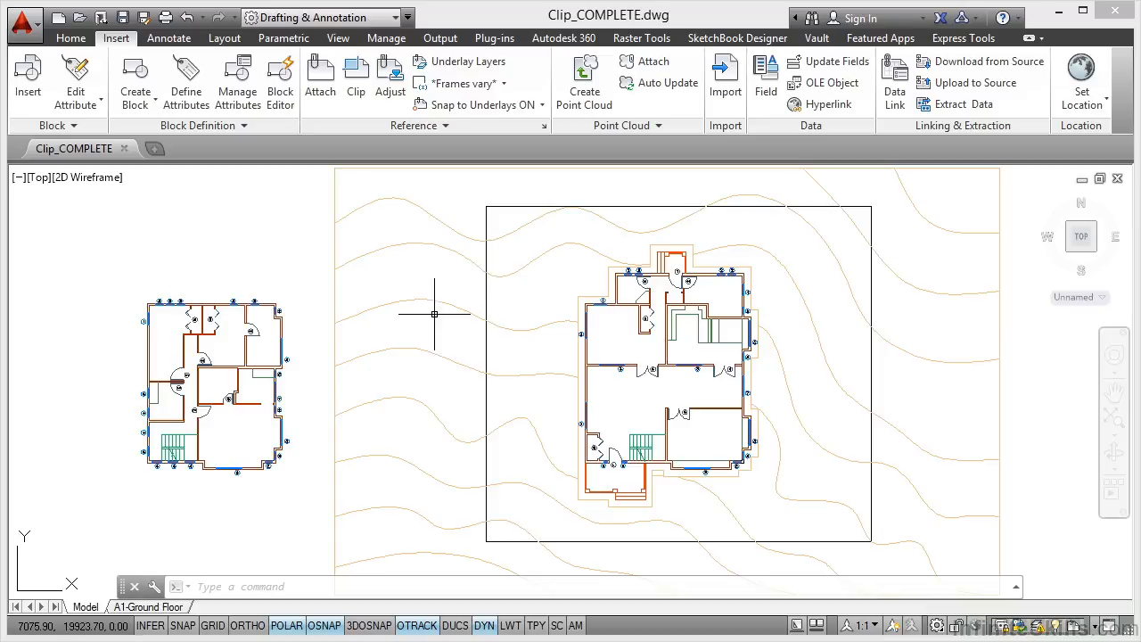
- Clip the contour reference with a new boundary, selecting the rectangular polyline around the ground floor plan
left_click(355, 93)
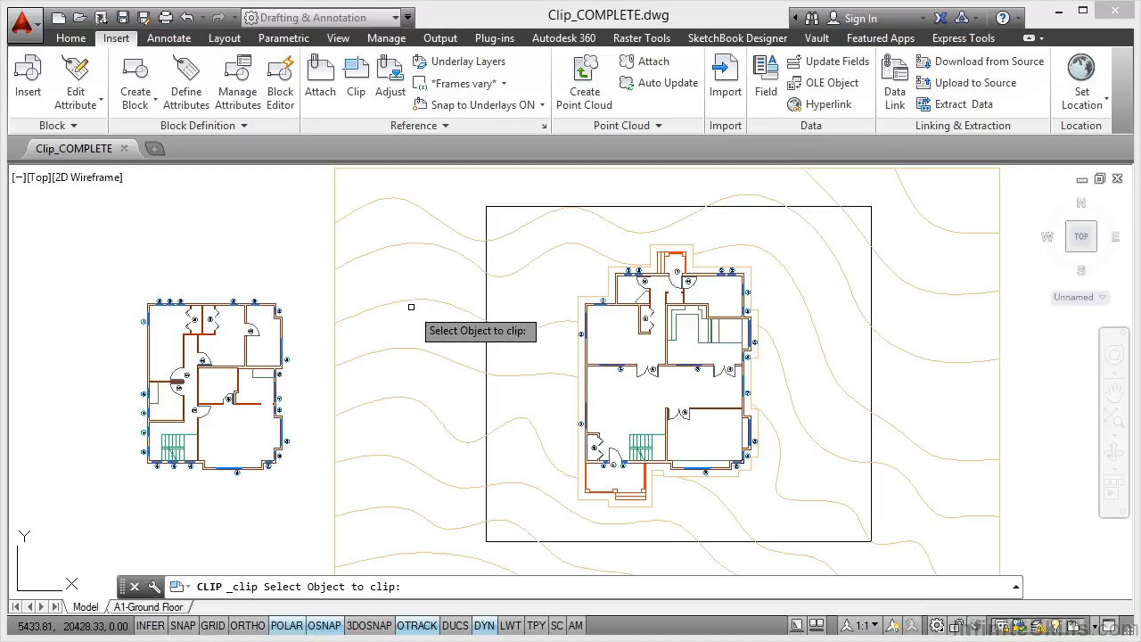
left_click(413, 308)
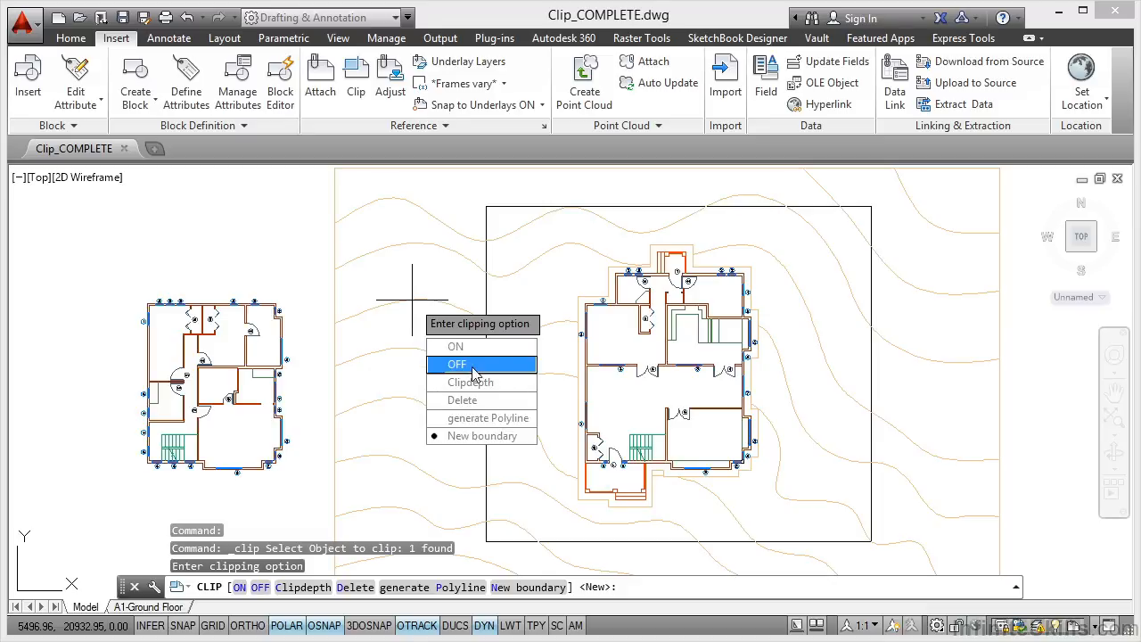
left_click(479, 437)
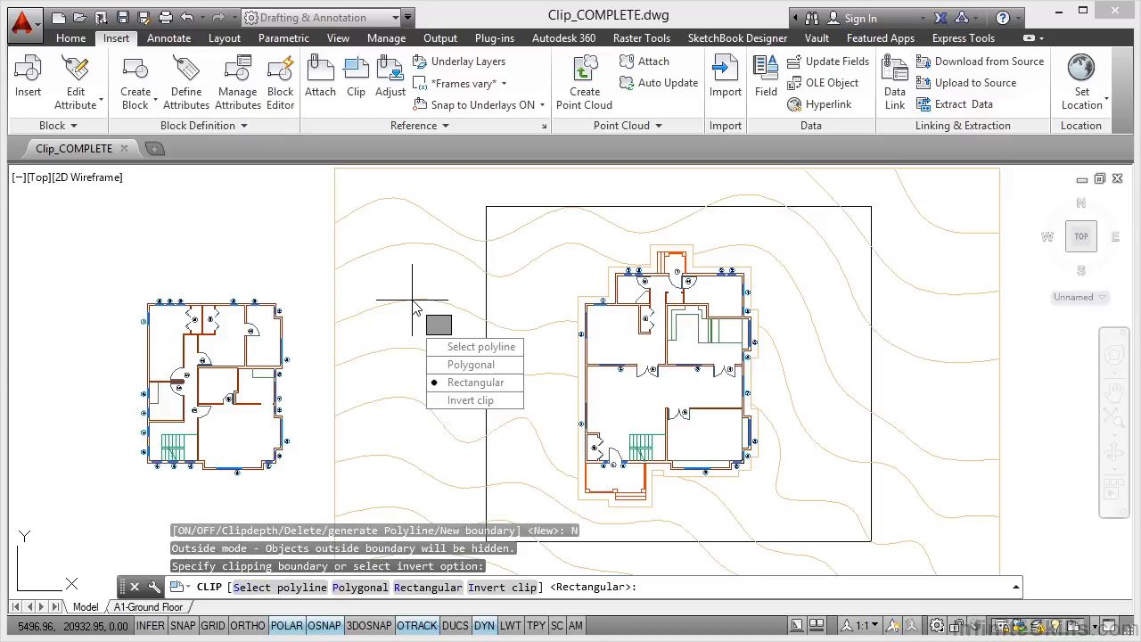
left_click(473, 350)
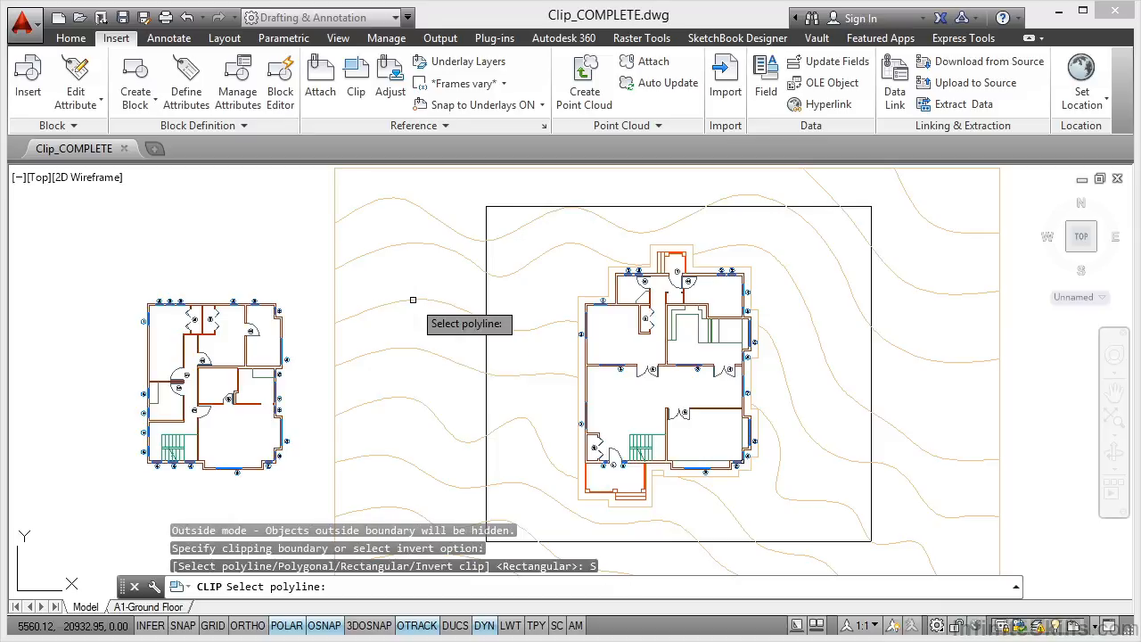
left_click(486, 250)
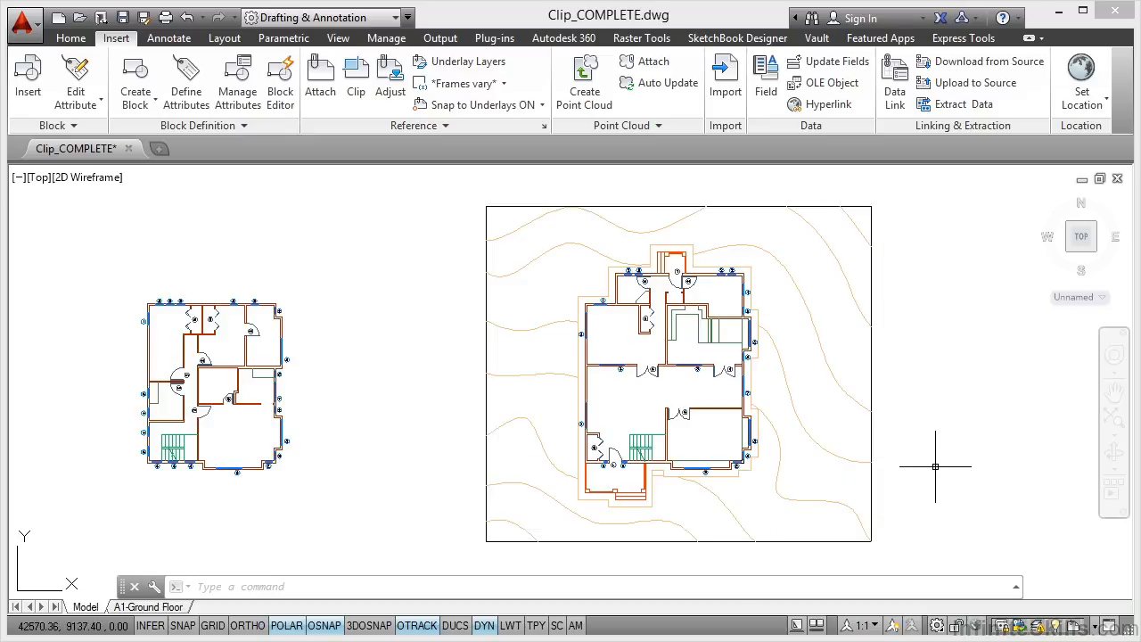
- In the A1-Ground Floor layout, pan the plan inside the viewport to the sheet's upper-left corner and return to paper space
left_click(147, 607)
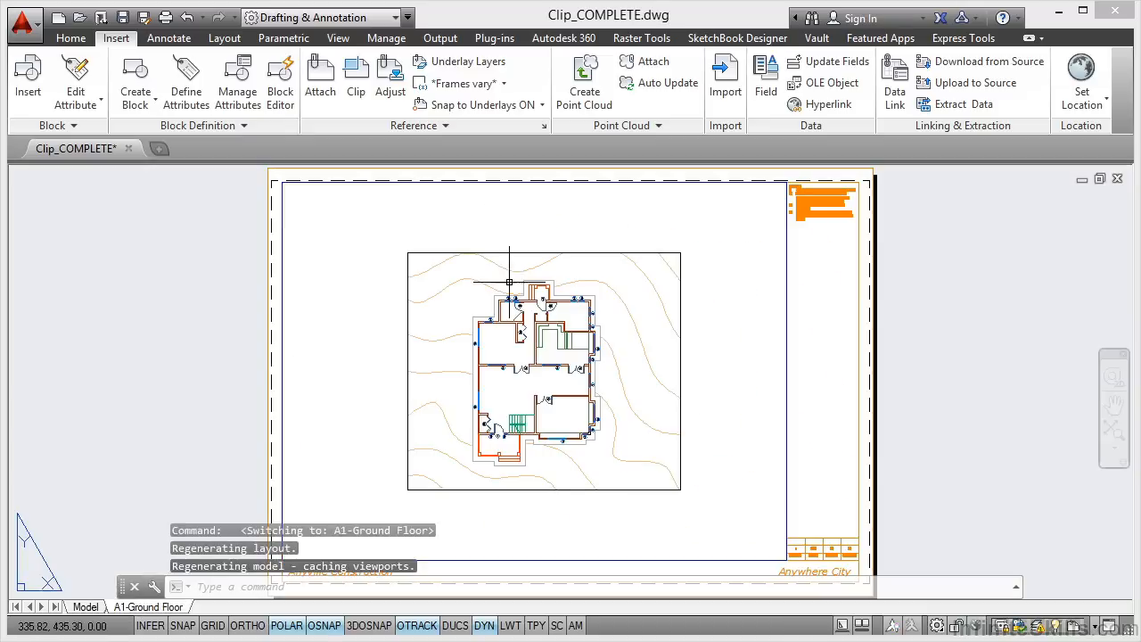
double_click(721, 316)
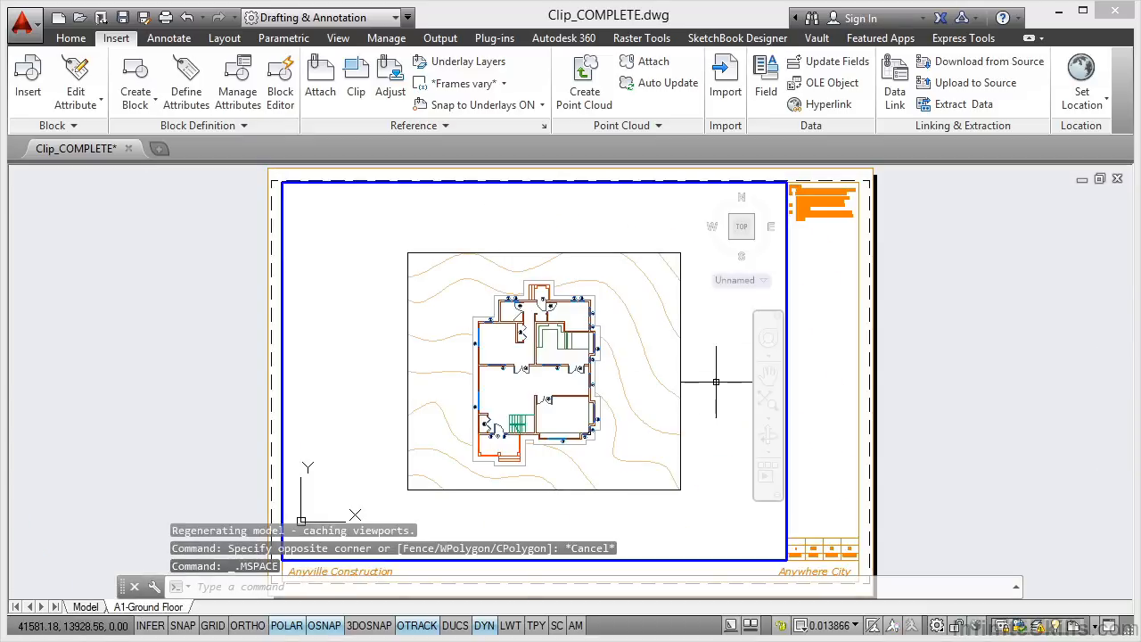
middle_click_drag(723, 393, 607, 334)
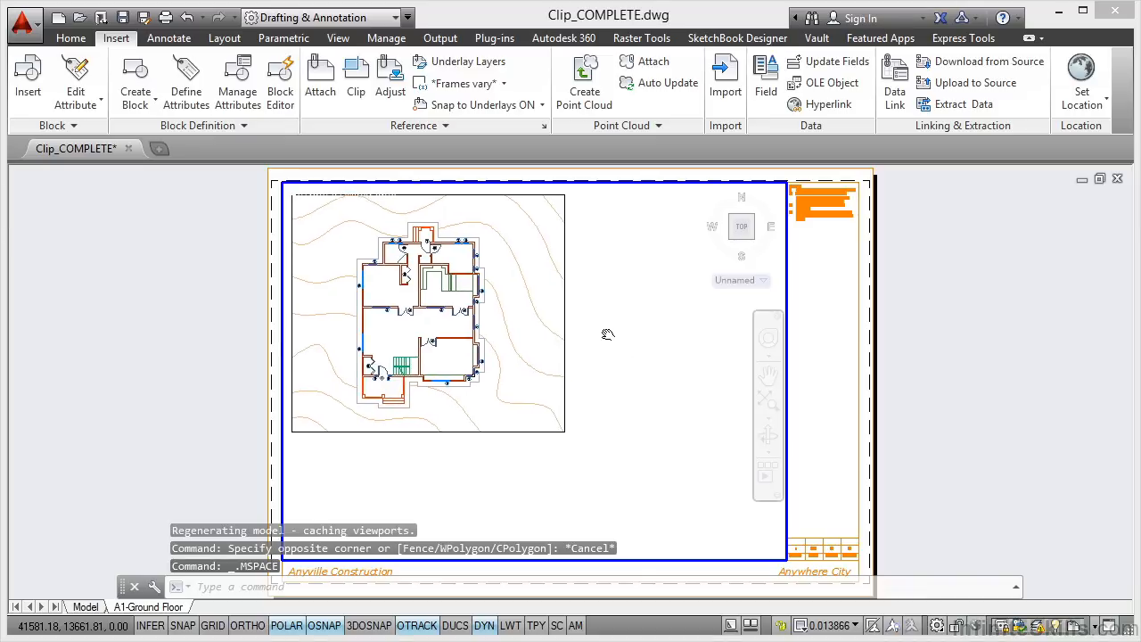
double_click(935, 354)
- Shrink the layout viewport by stretching its lower-right corner to just outside the rectangle around the plan
left_click(786, 412)
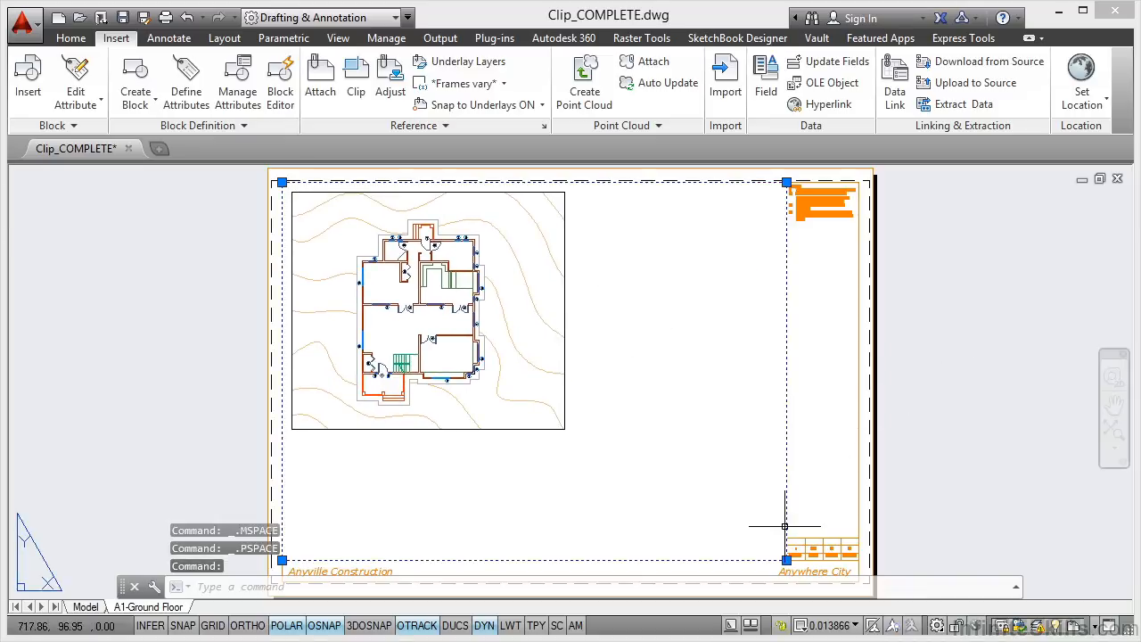
left_click(787, 560)
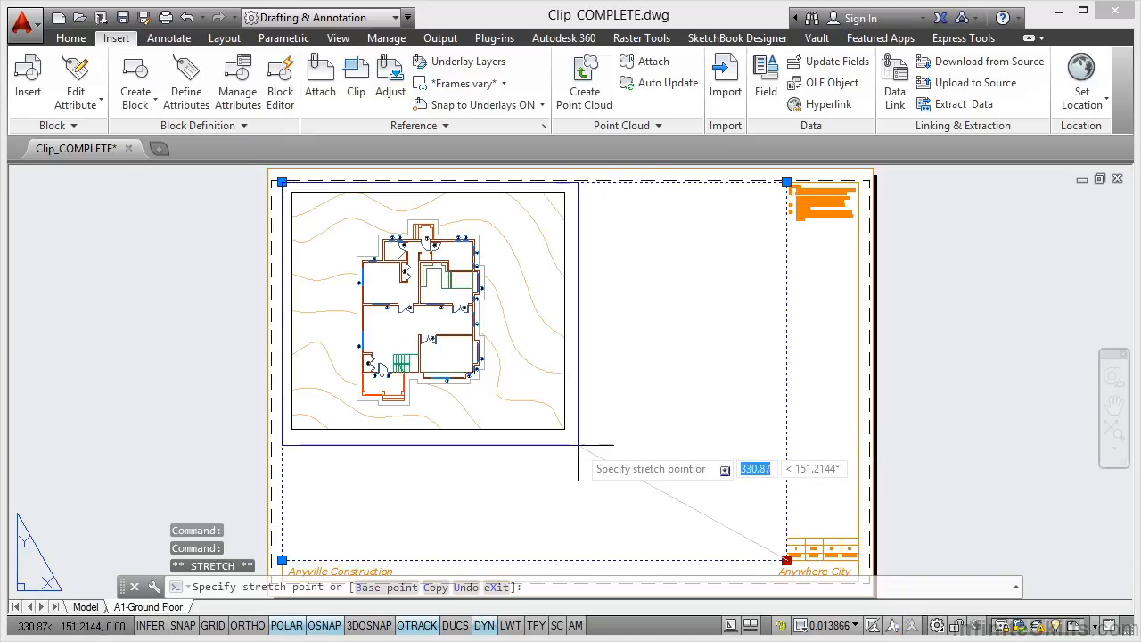
left_click(576, 443)
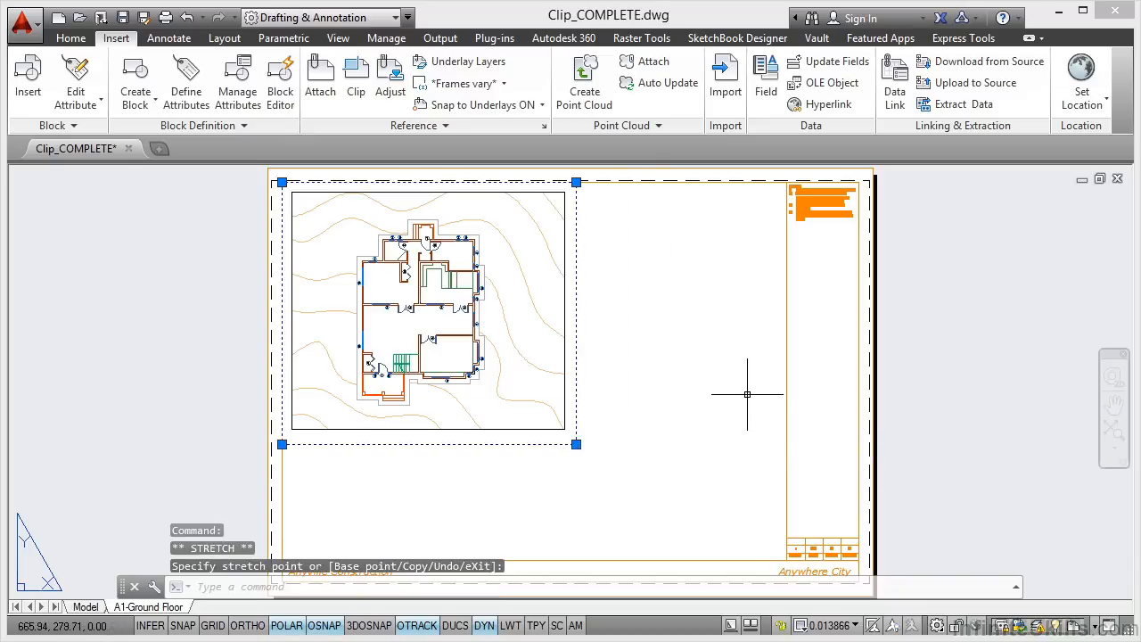
key("Escape")
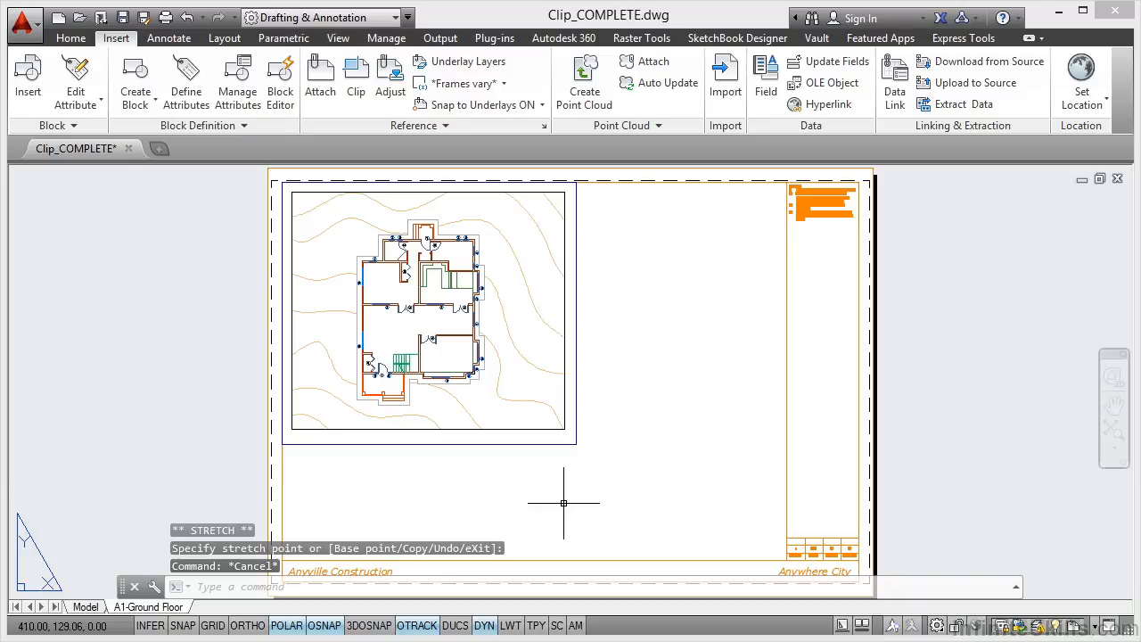
- Delete the contour reference's clipping boundary in model space and check the result in the A1-Ground Floor layout
left_click(86, 607)
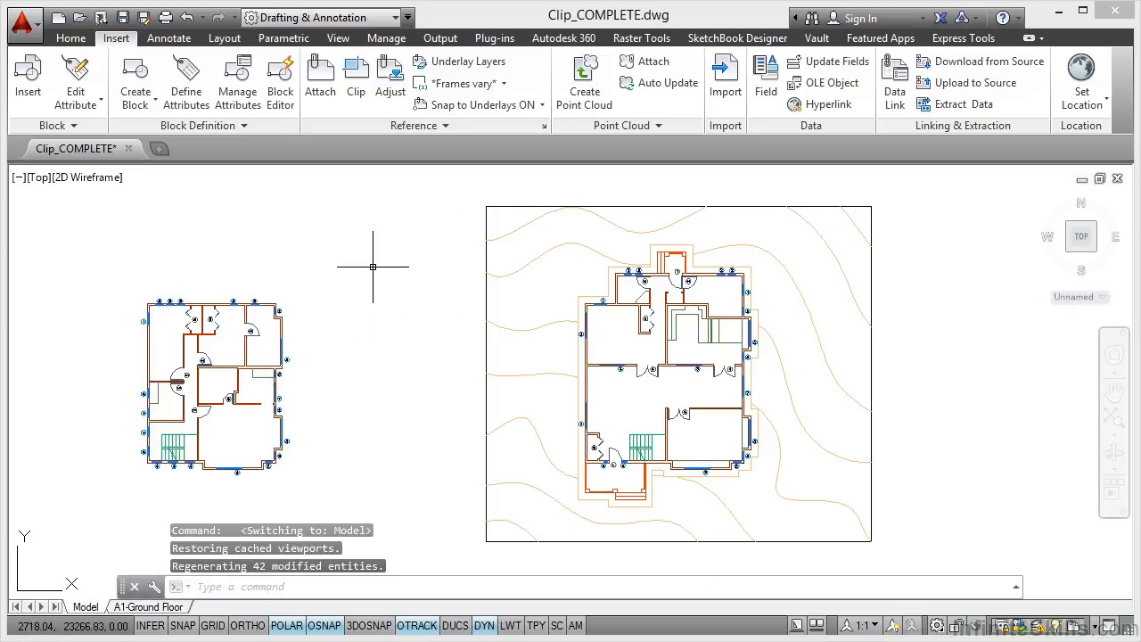
left_click(361, 98)
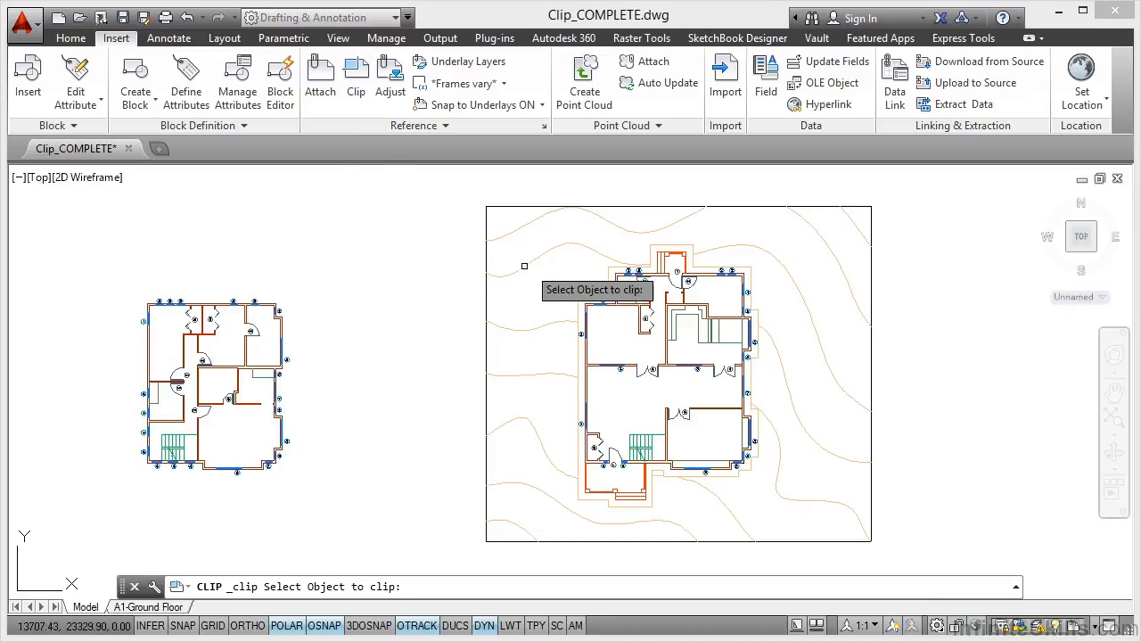
left_click(557, 247)
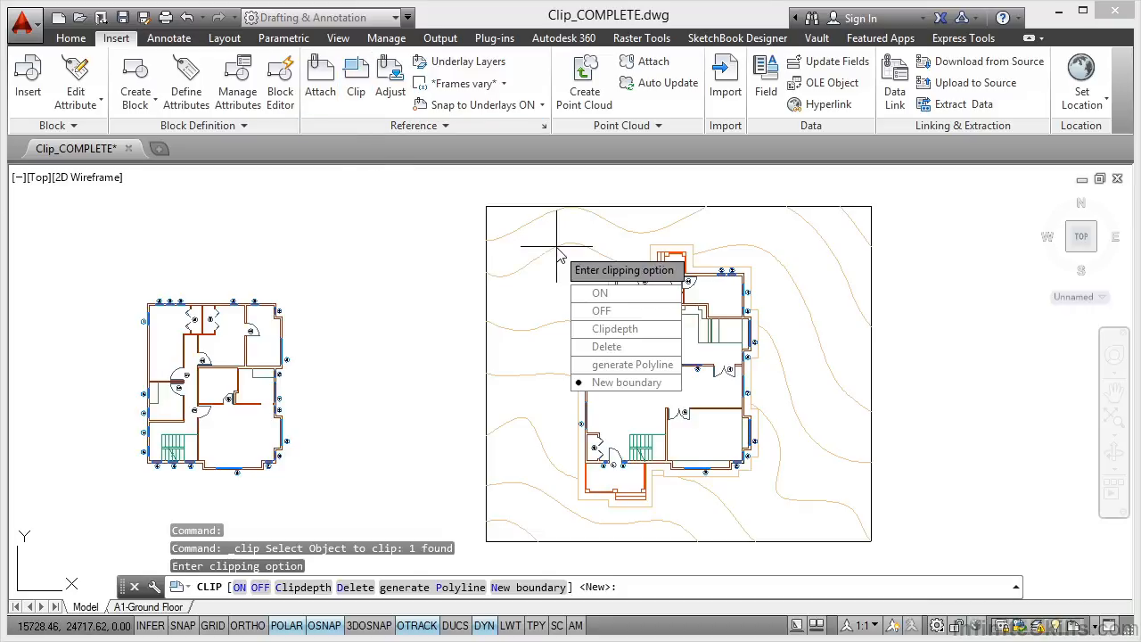
left_click(620, 355)
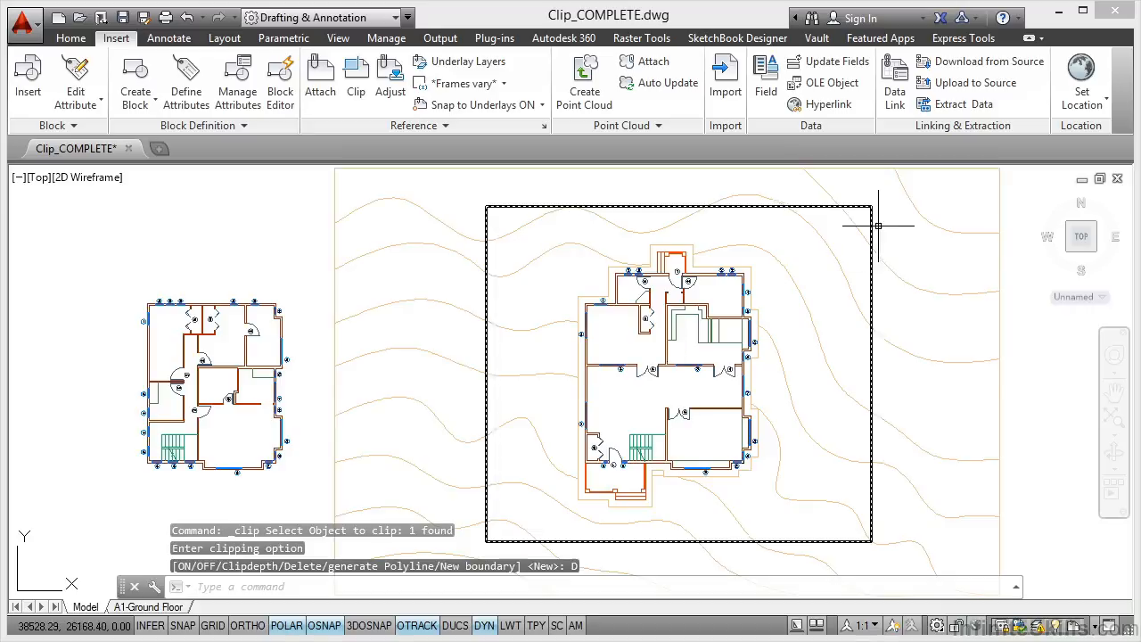
left_click(147, 607)
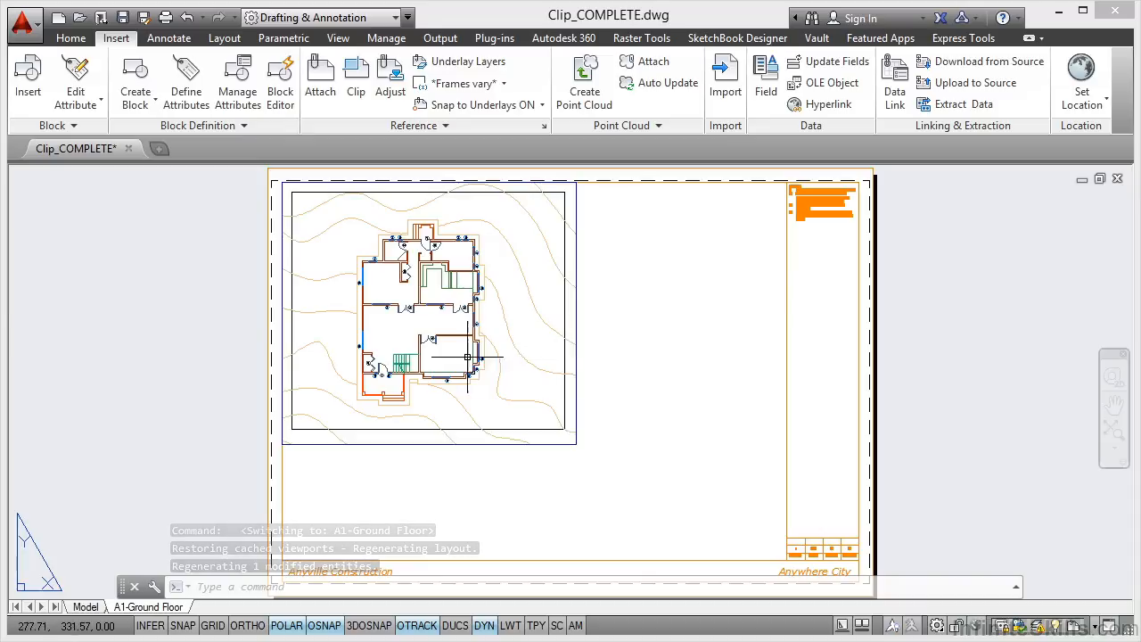
left_click(86, 607)
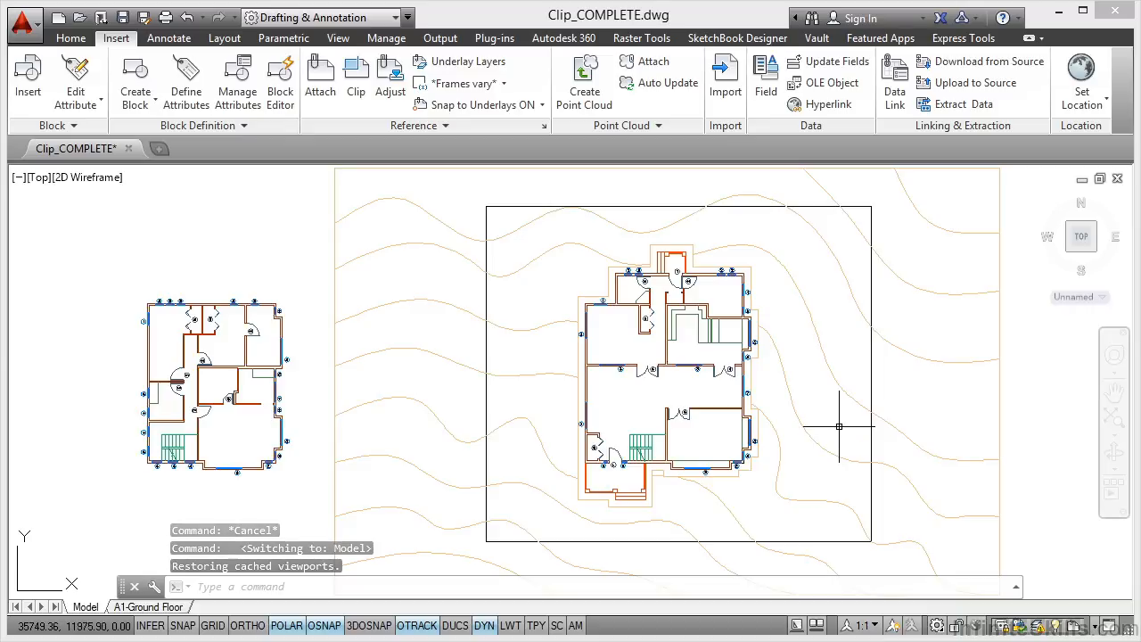
- Clip the contour reference with a new inverted boundary that hides everything inside the rectangular polyline
left_click(356, 85)
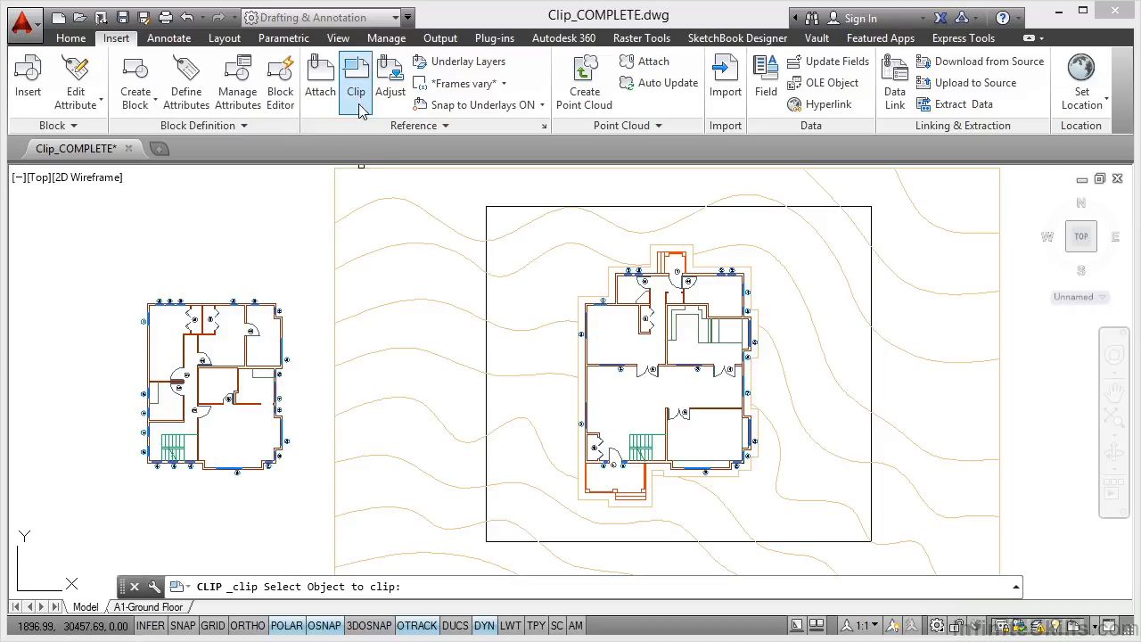
left_click(422, 205)
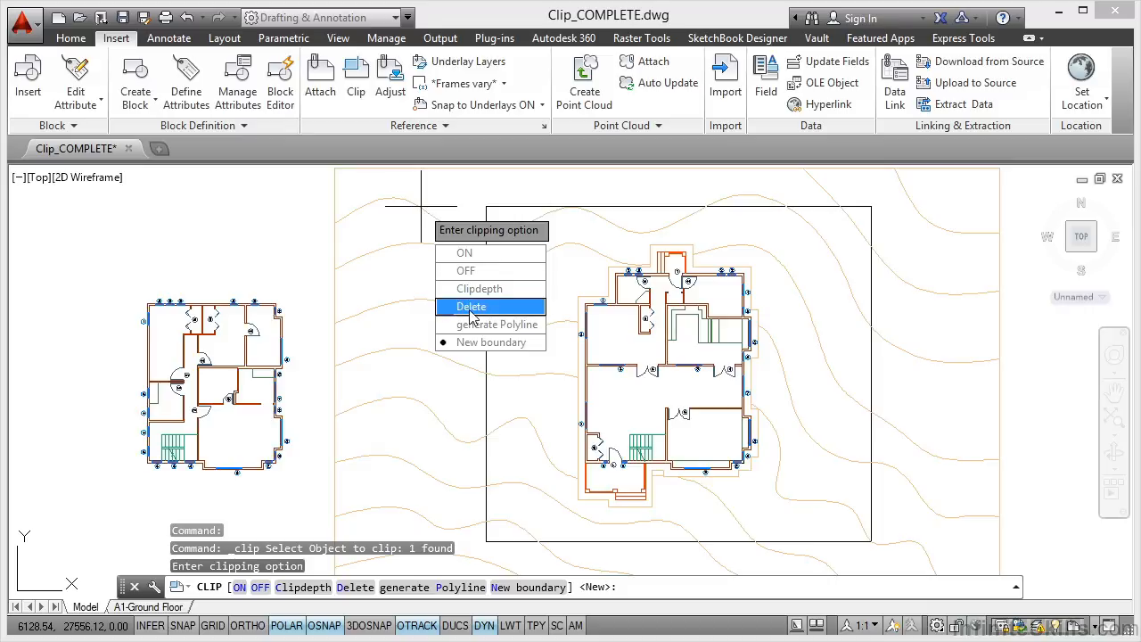
left_click(472, 345)
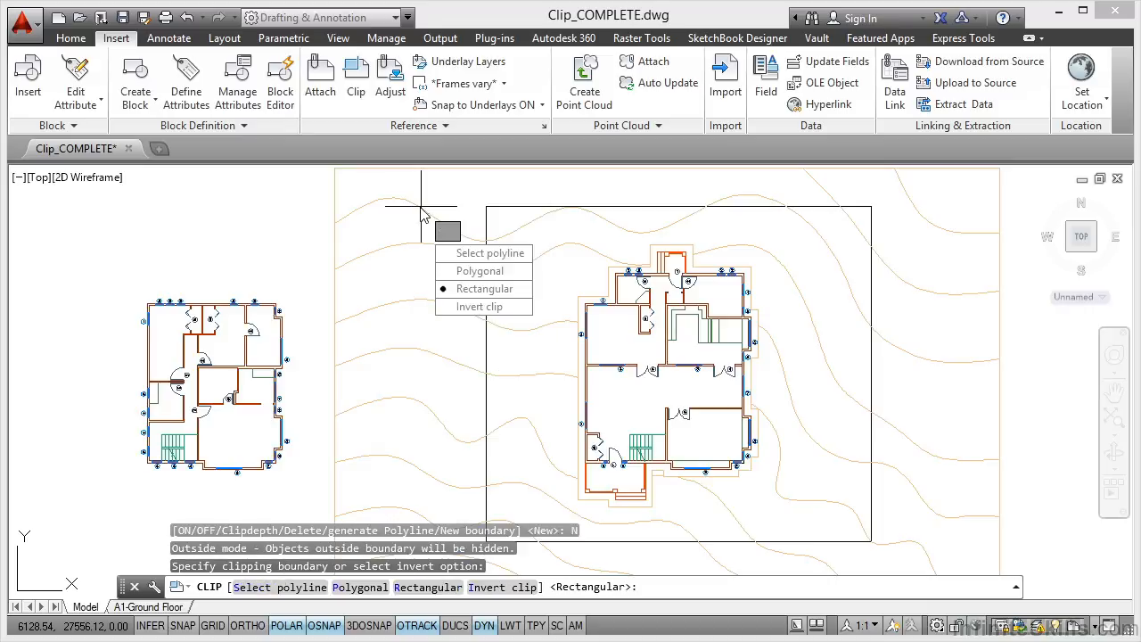
left_click(467, 308)
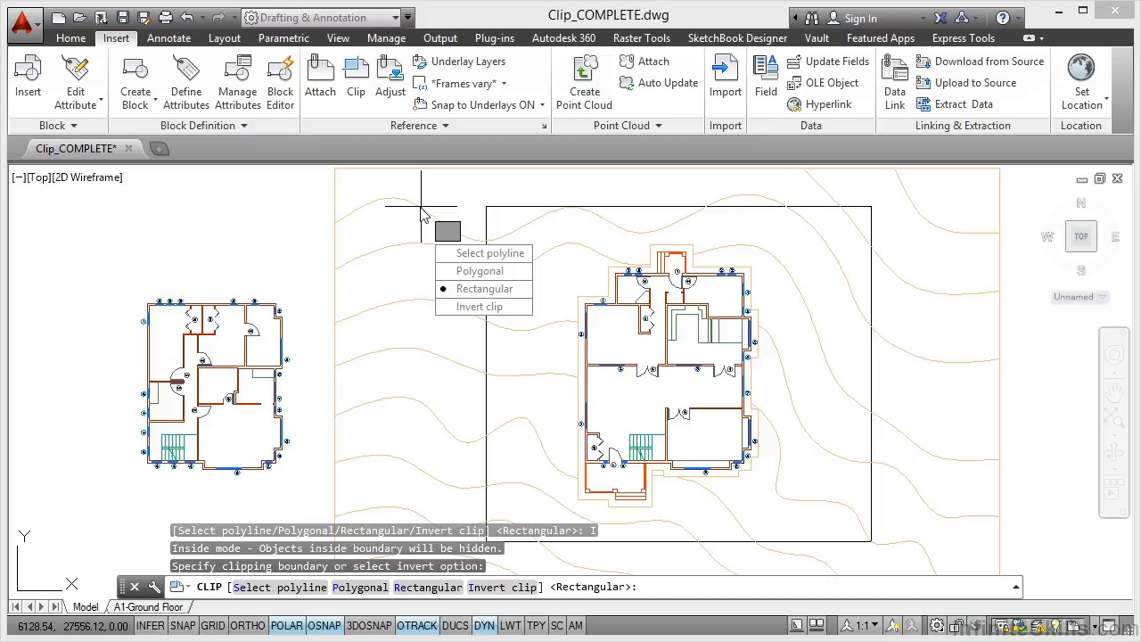
left_click(469, 254)
left_click(486, 217)
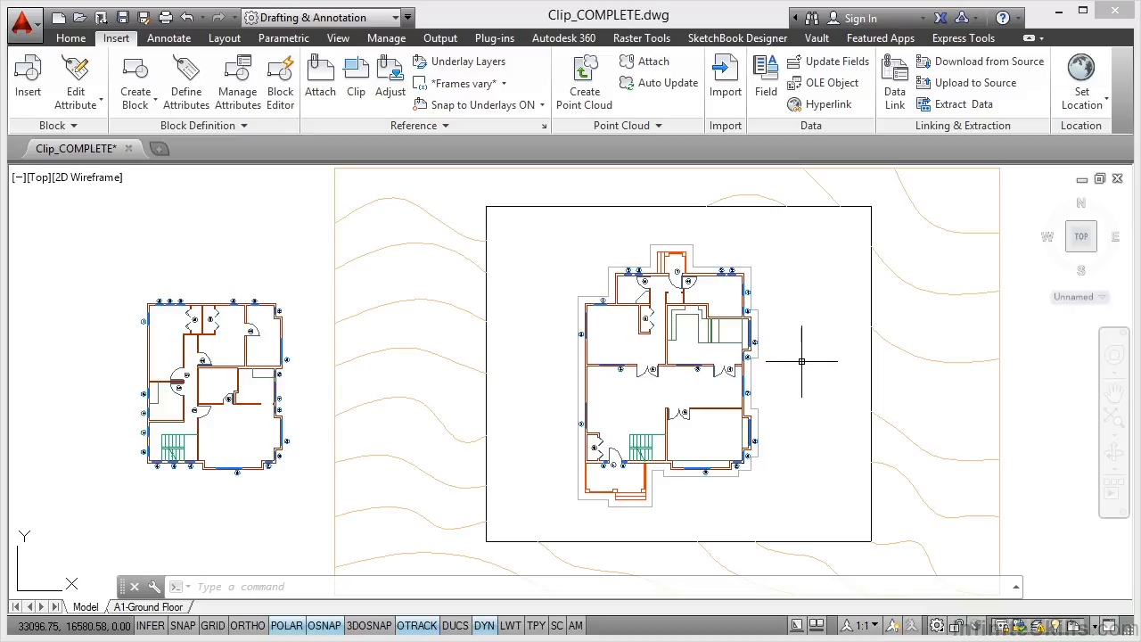
left_click(608, 205)
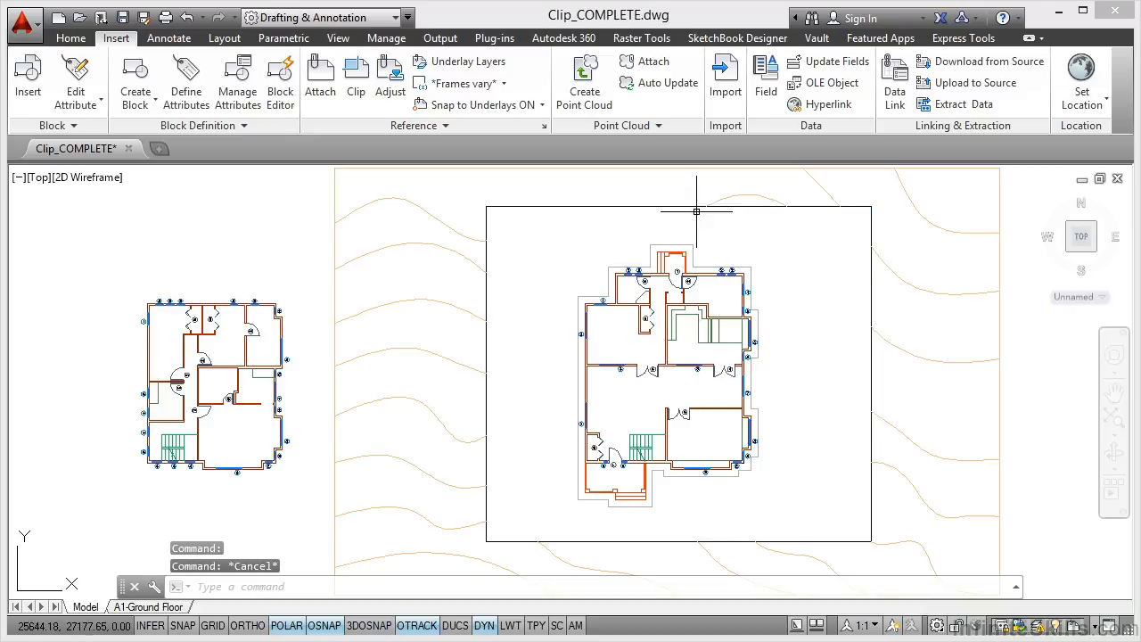
- Delete the inverted clipping boundary from the contour reference
left_click(358, 89)
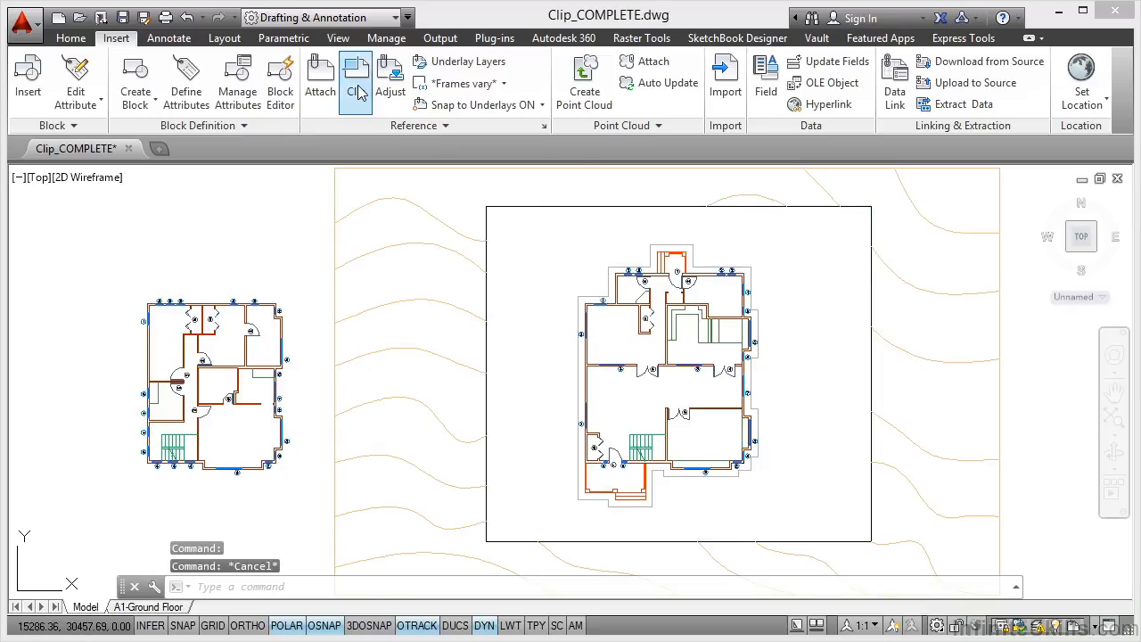
left_click(417, 205)
key("Down")
key("Down")
key("Down")
key("Down")
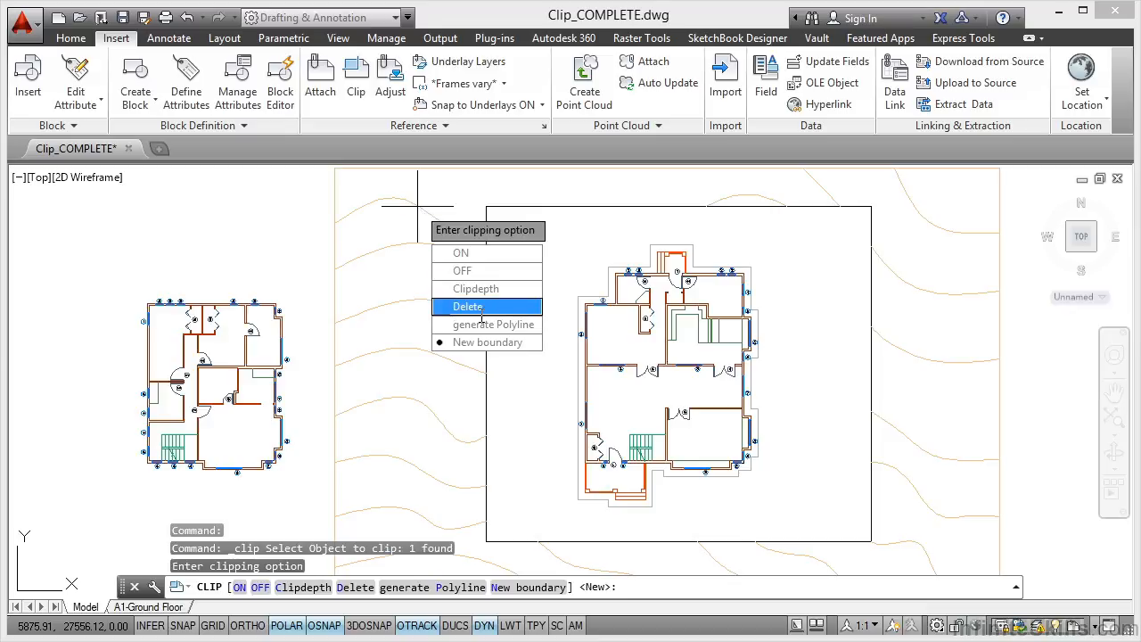
key("Return")
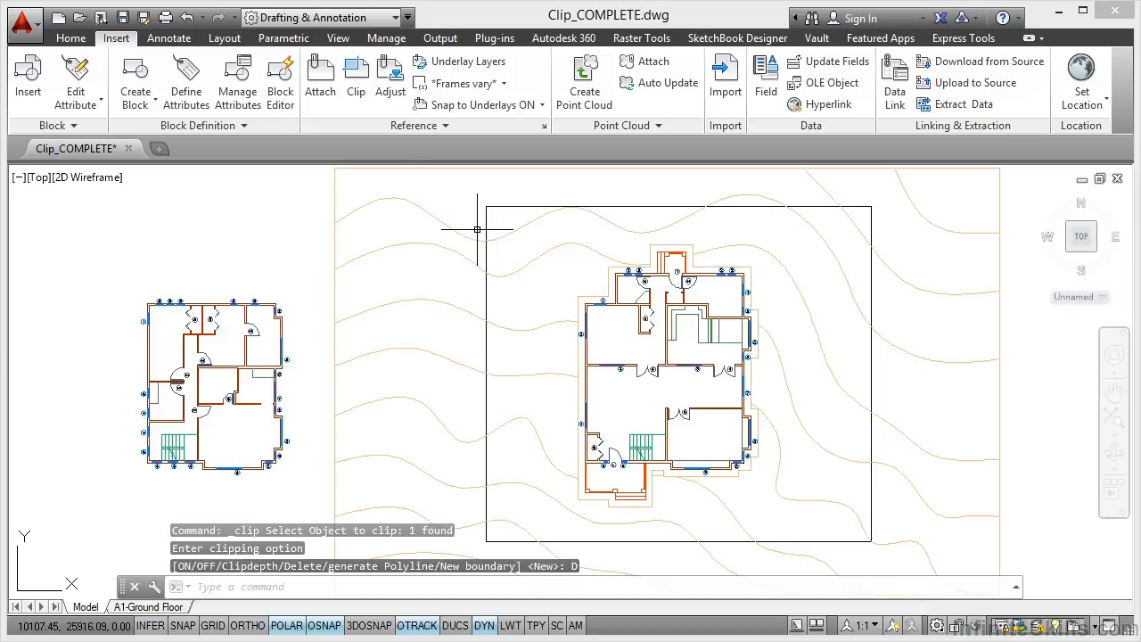
key("Return")
- Clip the contour reference to the rectangular polyline with a new boundary, hiding the contours outside it
left_click(355, 93)
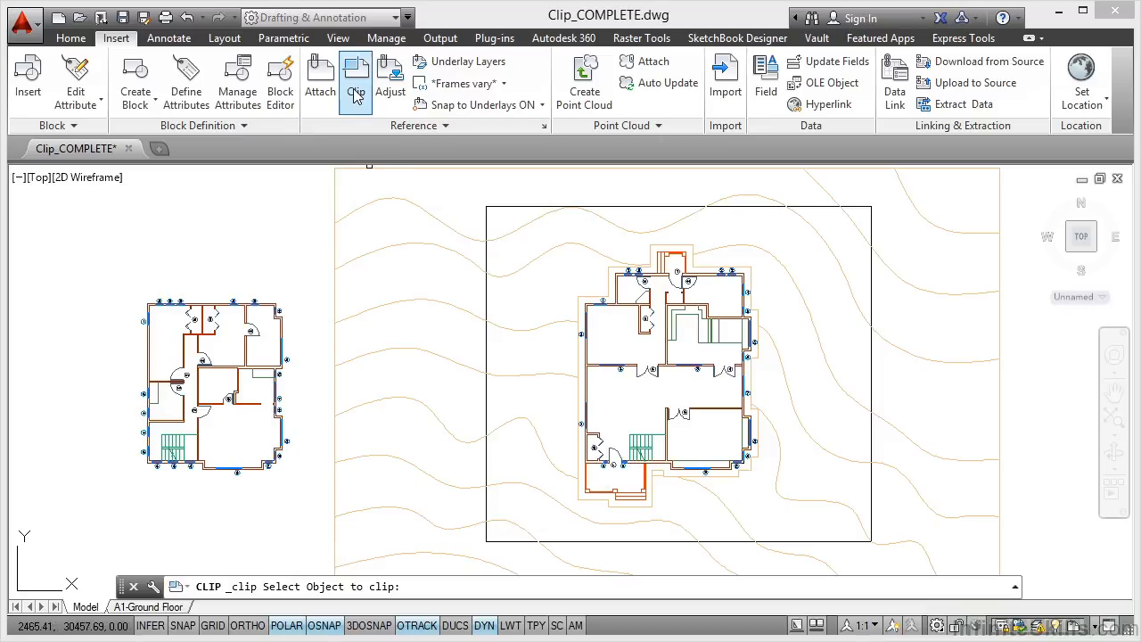
left_click(428, 214)
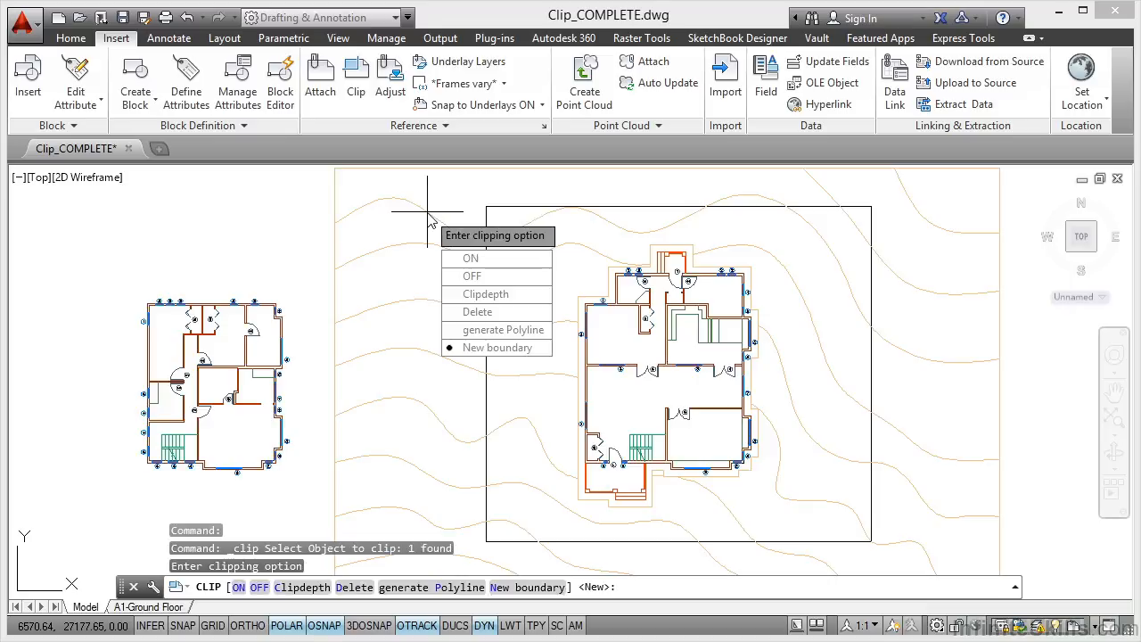
key("Down")
key("Down")
key("Down")
key("Down")
key("Down")
key("Down")
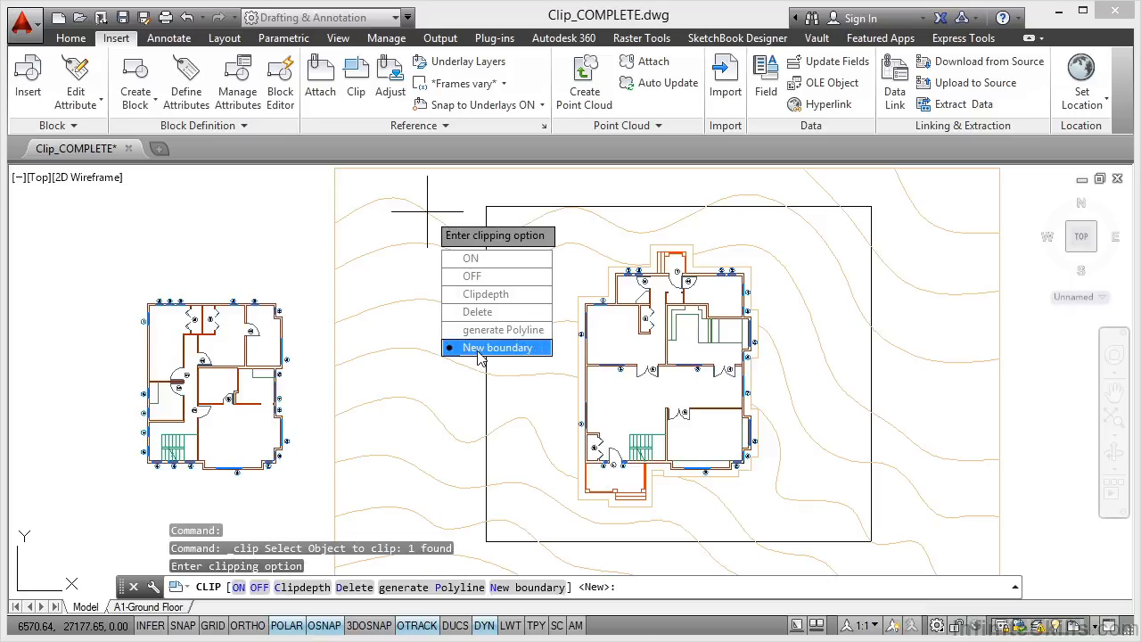
key("Return")
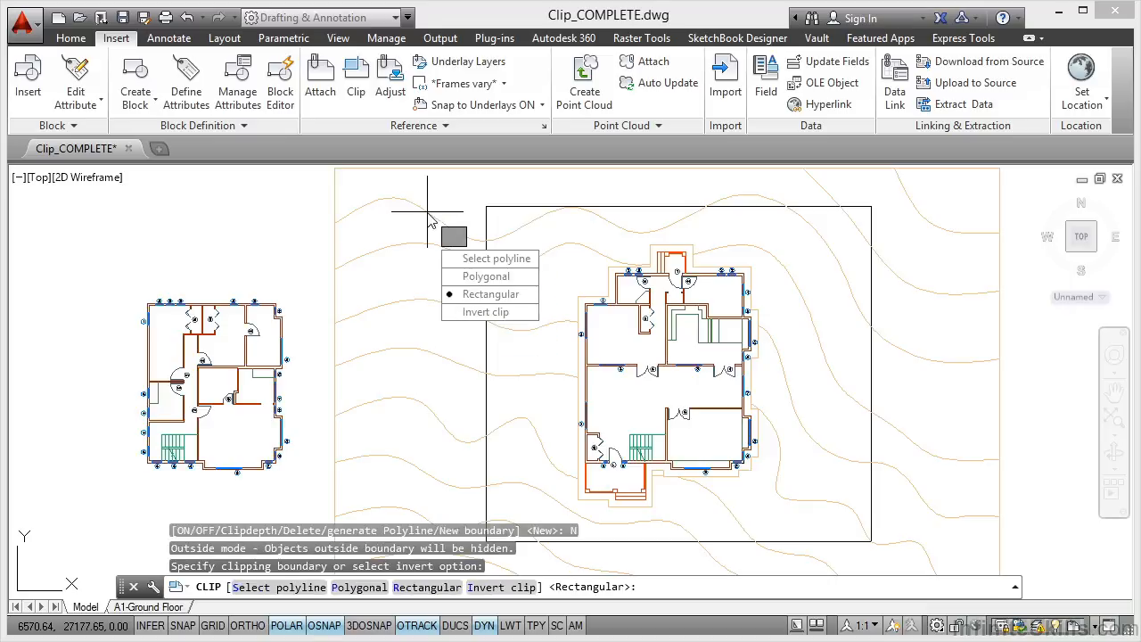
left_click(472, 262)
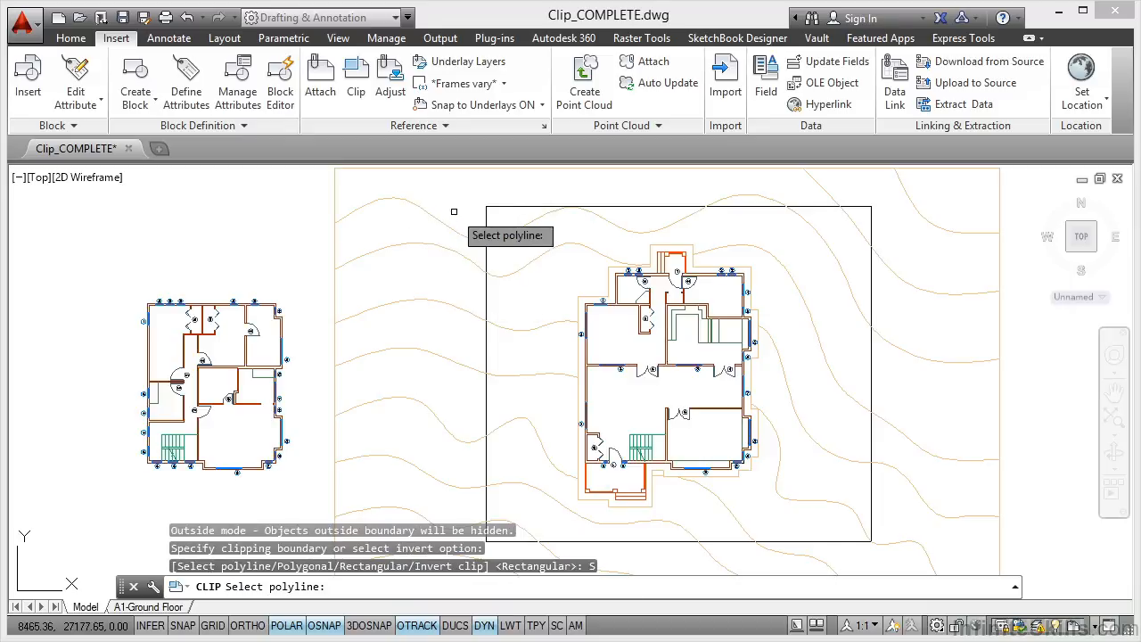
left_click(488, 221)
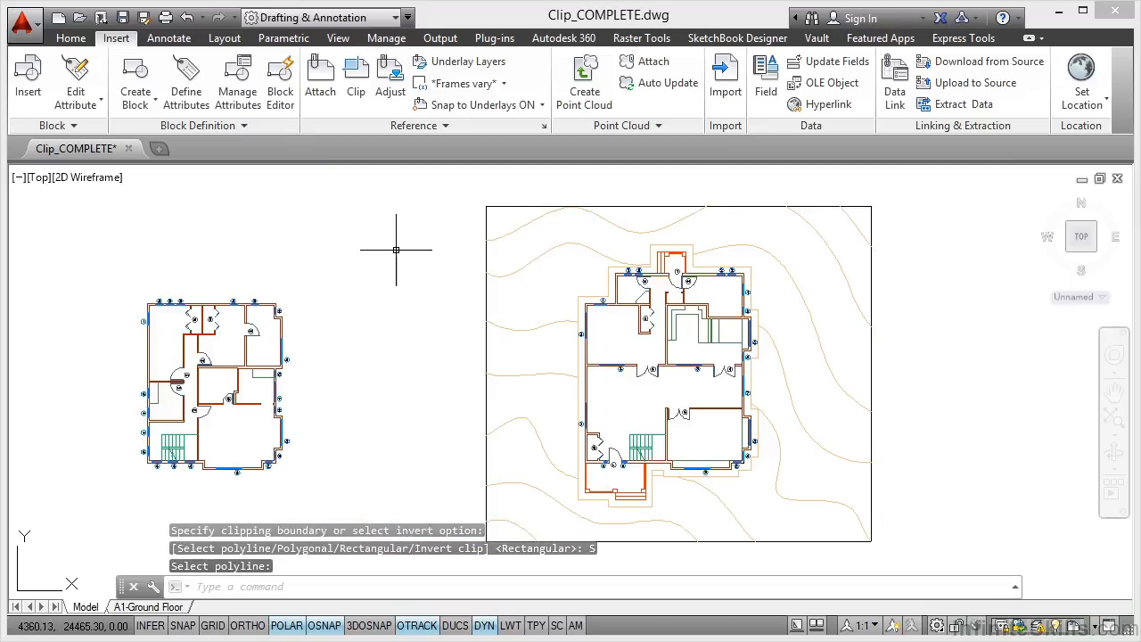